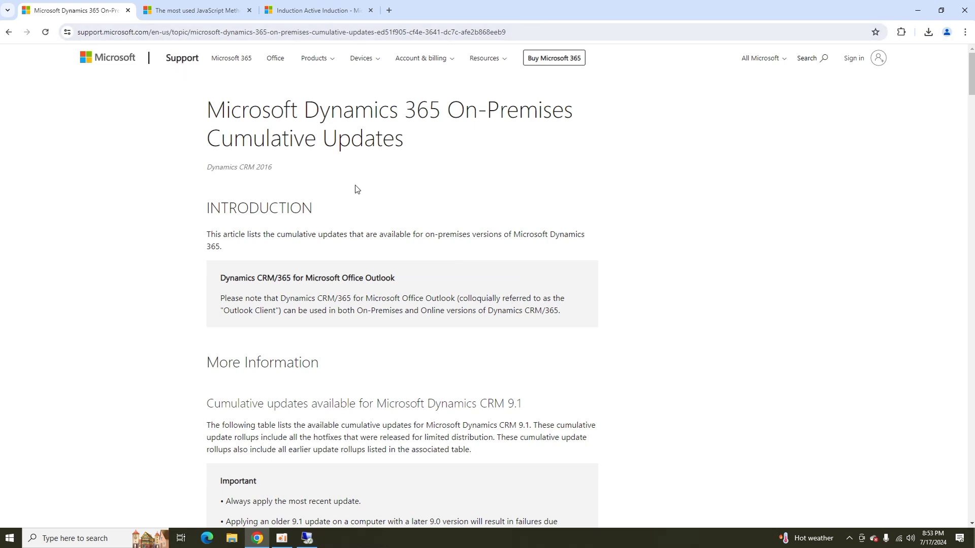
Scroll through the cumulative updates article, highlight the CRM 9.0 Important note, then scroll back to the CRM 9.1 table.
scroll(362, 192, "down", 3)
scroll(363, 193, "down", 5)
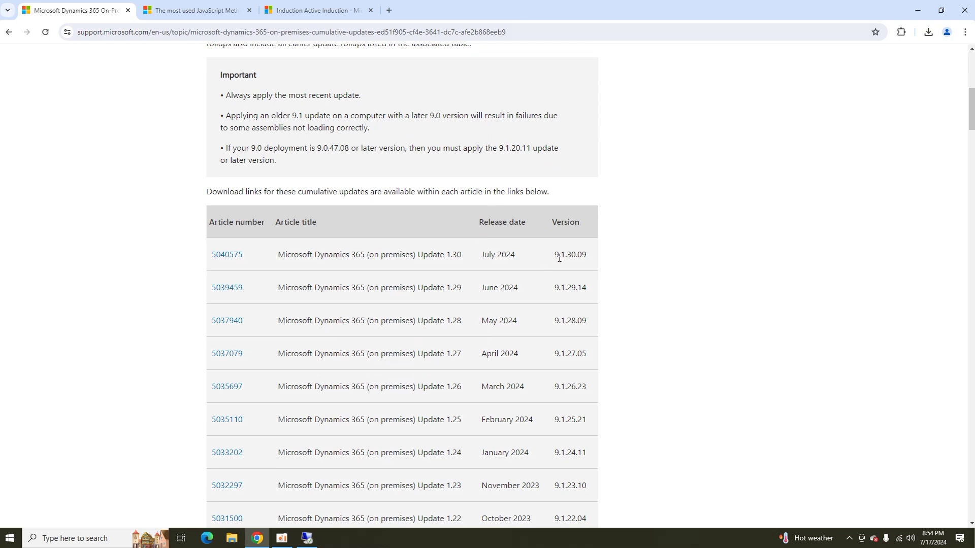
scroll(565, 258, "down", 14)
scroll(565, 258, "down", 7)
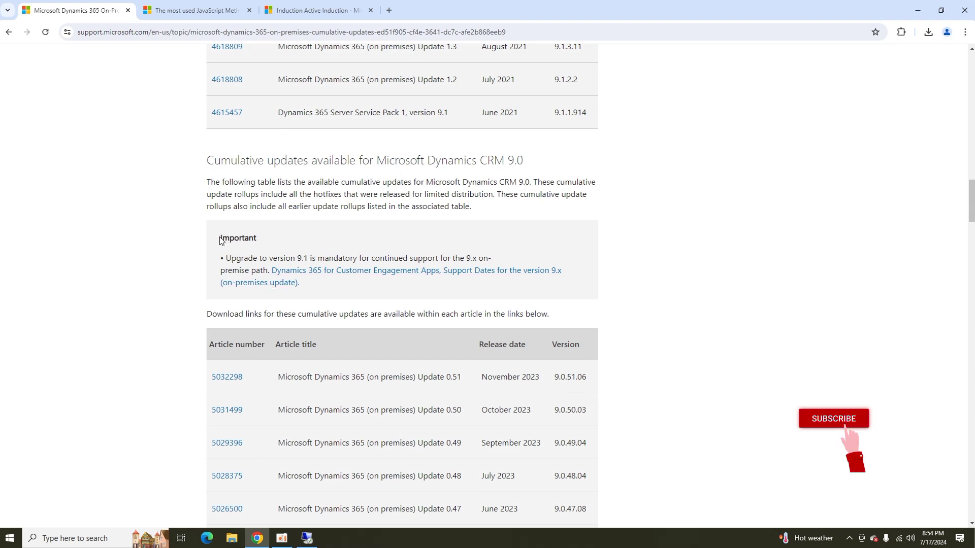
left_click_drag(218, 232, 384, 290)
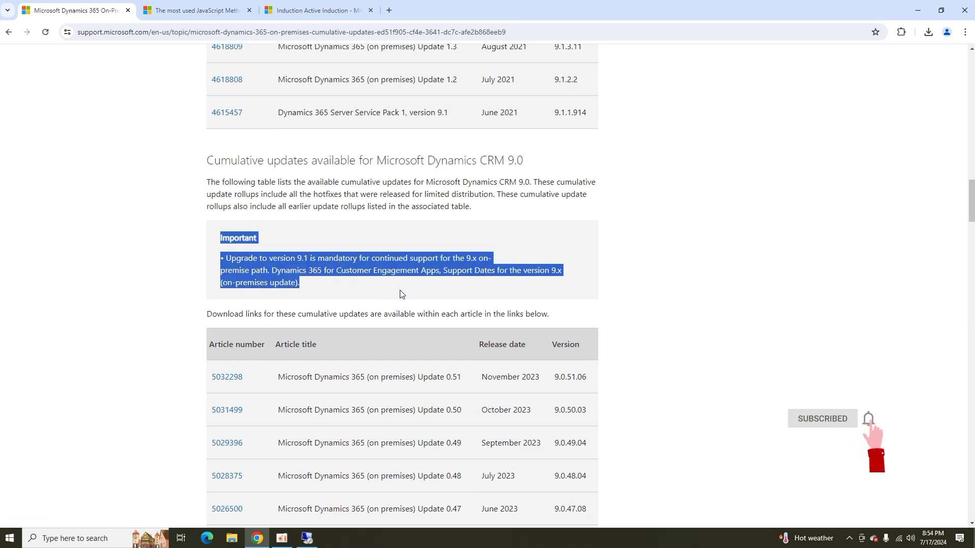
left_click(393, 292)
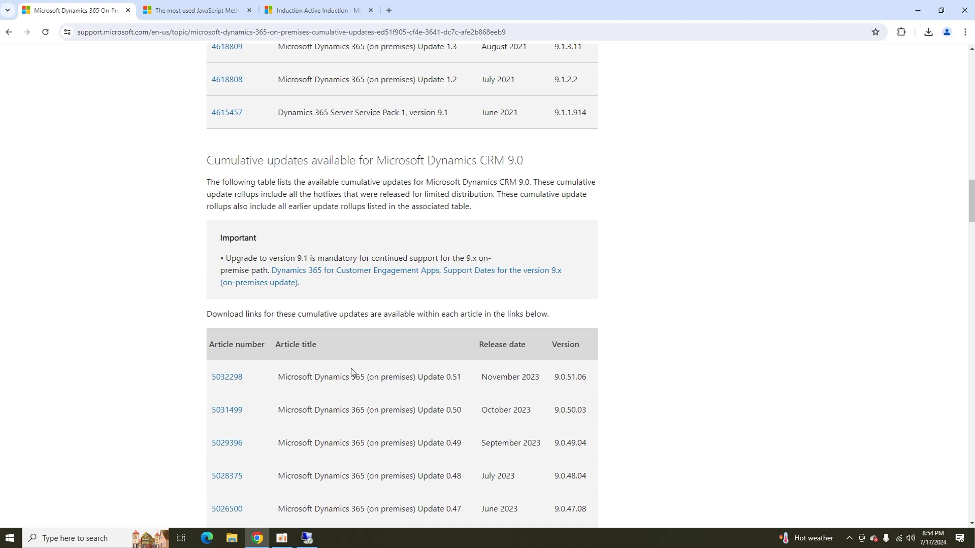
scroll(386, 375, "up", 4)
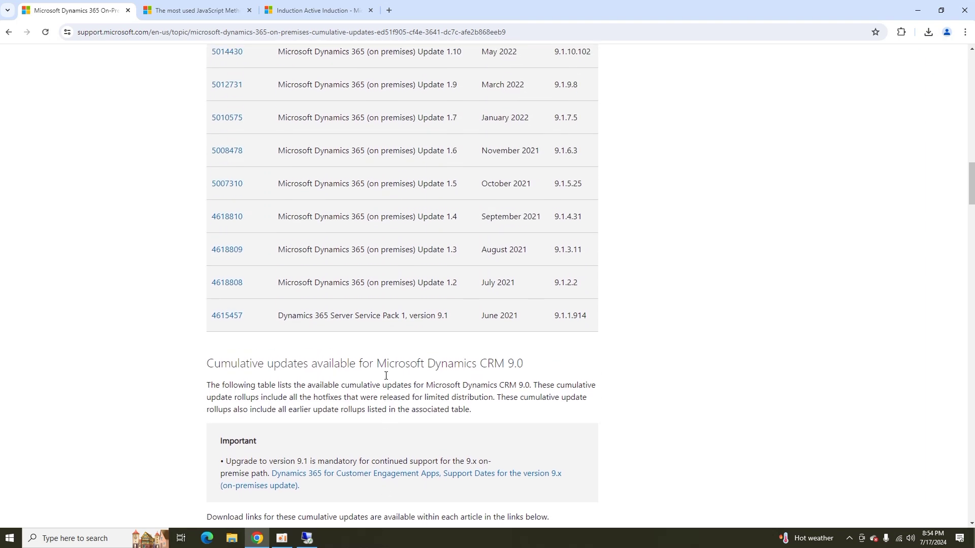
scroll(387, 379, "down", 5)
scroll(386, 376, "up", 20)
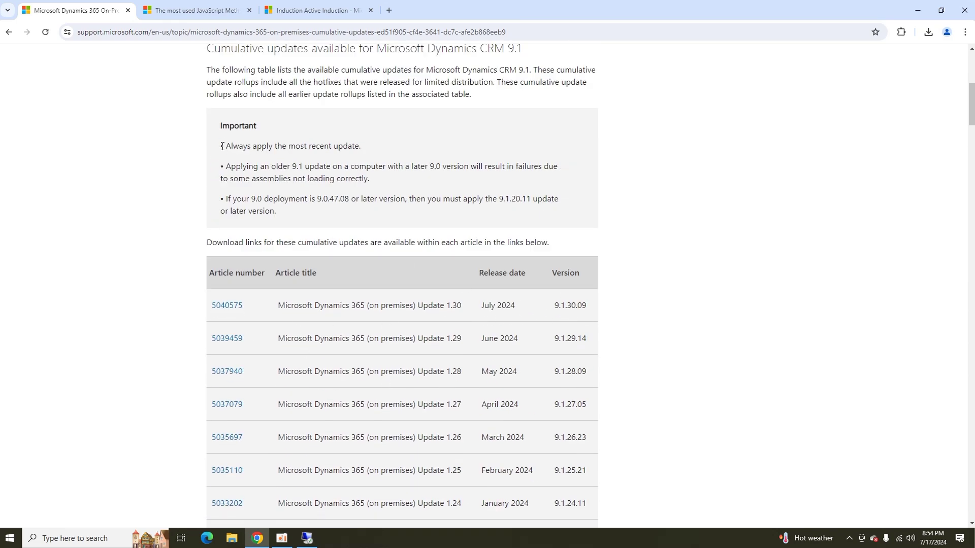
Highlight the three CRM 9.1 Important bullets, then highlight version 9.0.51.06 of Update 0.51 in the CRM 9.0 table.
left_click_drag(225, 146, 300, 223)
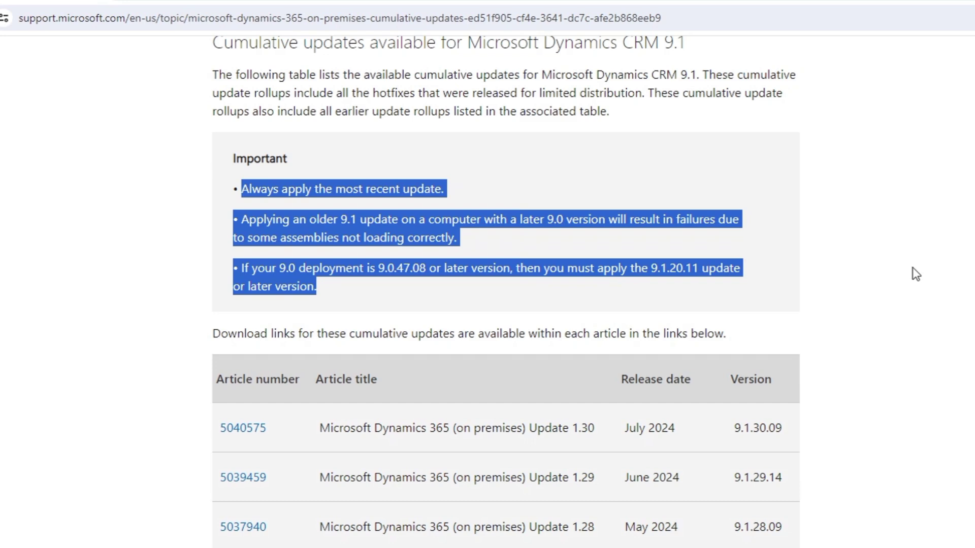
scroll(915, 275, "down", 20)
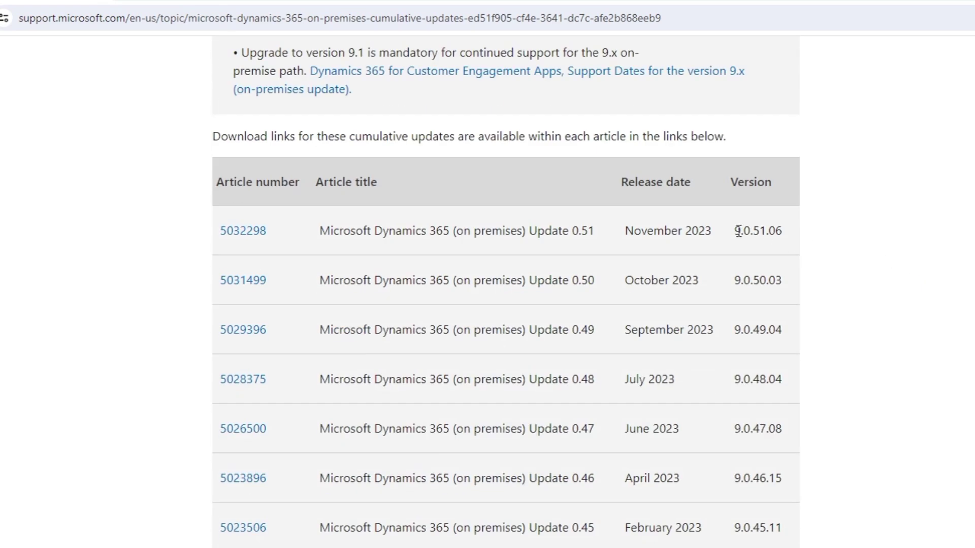
left_click_drag(734, 231, 792, 235)
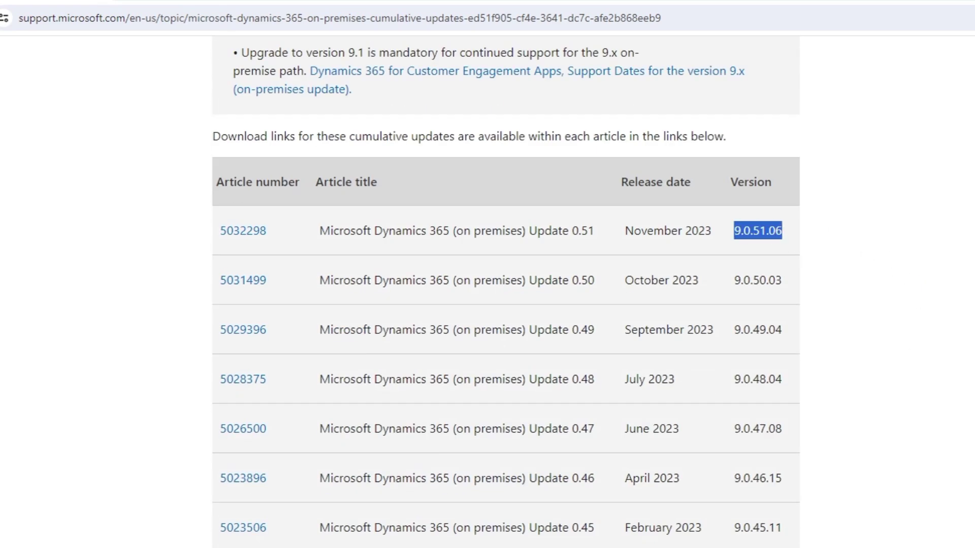
In the Dynamics 365 tab, bring up the About window showing the installed version 9.0.51.6.
key("ctrl+Tab")
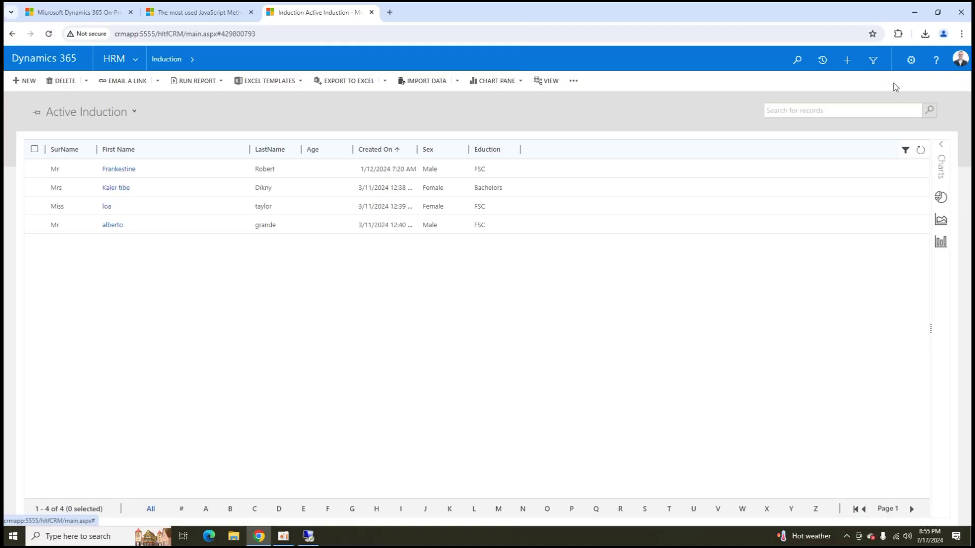
left_click(910, 60)
left_click(865, 157)
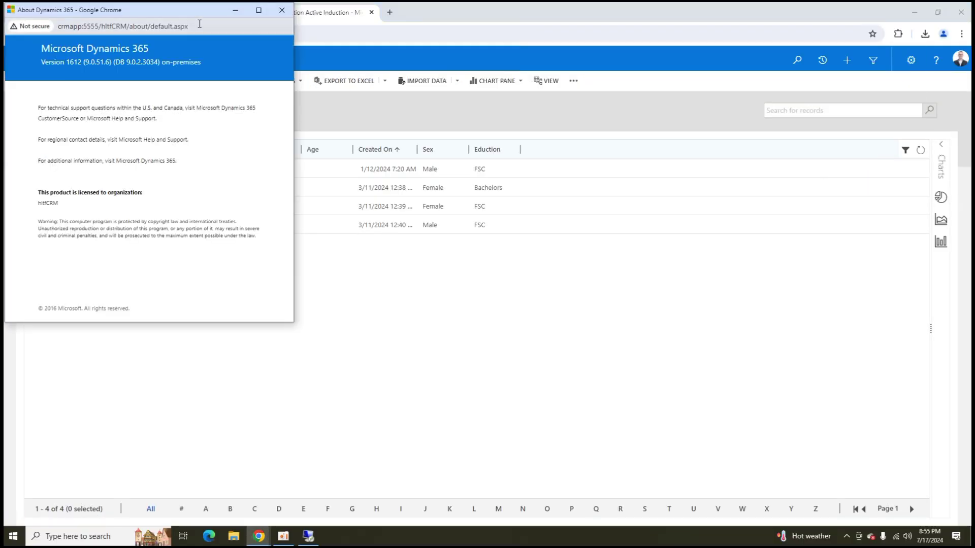
left_click_drag(203, 16, 493, 125)
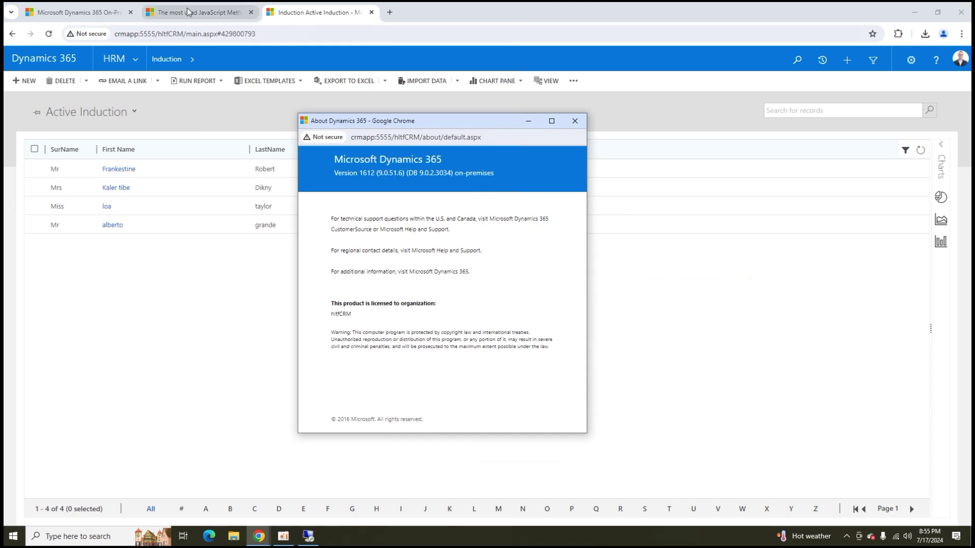
Return to the support article and scroll up to the CRM 9.1 table headed by Update 1.30.
left_click(76, 12)
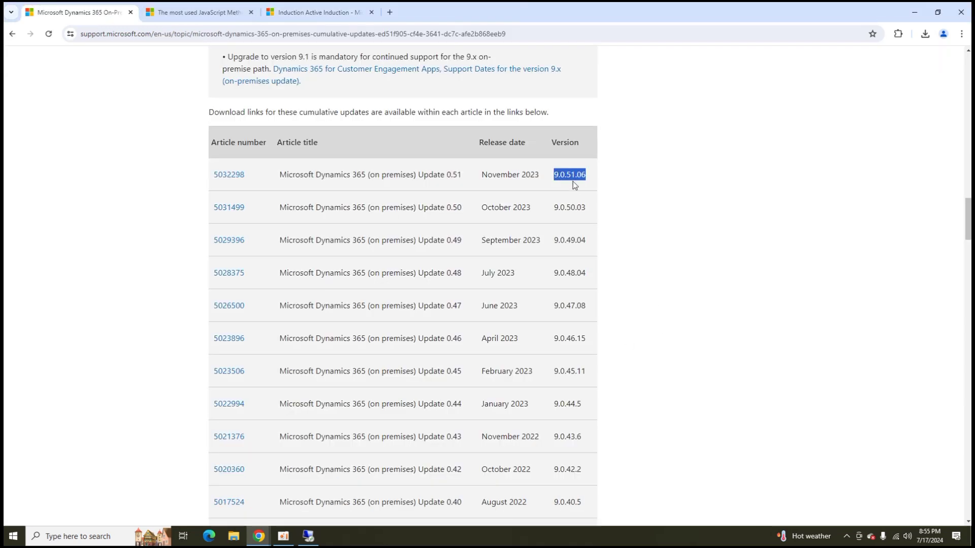
scroll(414, 273, "up", 5)
scroll(413, 273, "up", 15)
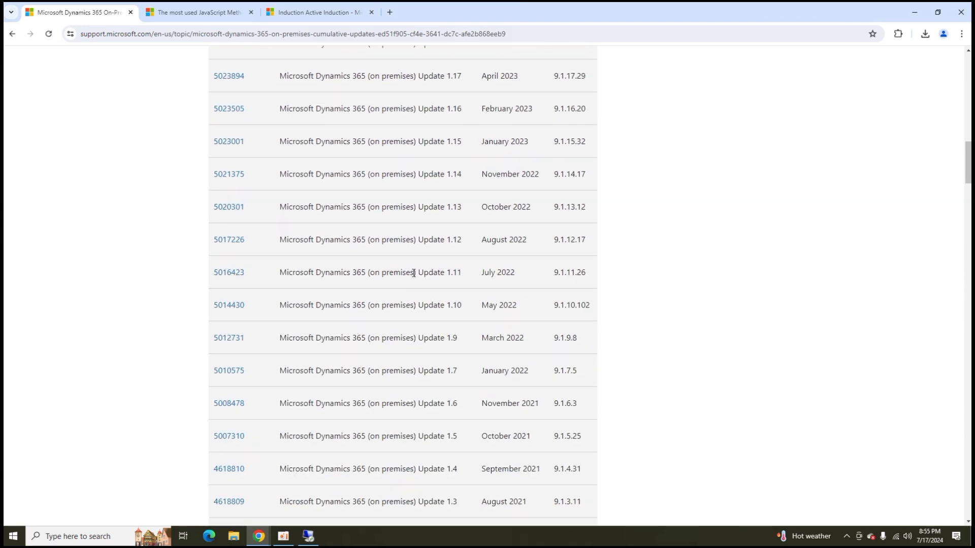
scroll(413, 273, "up", 5)
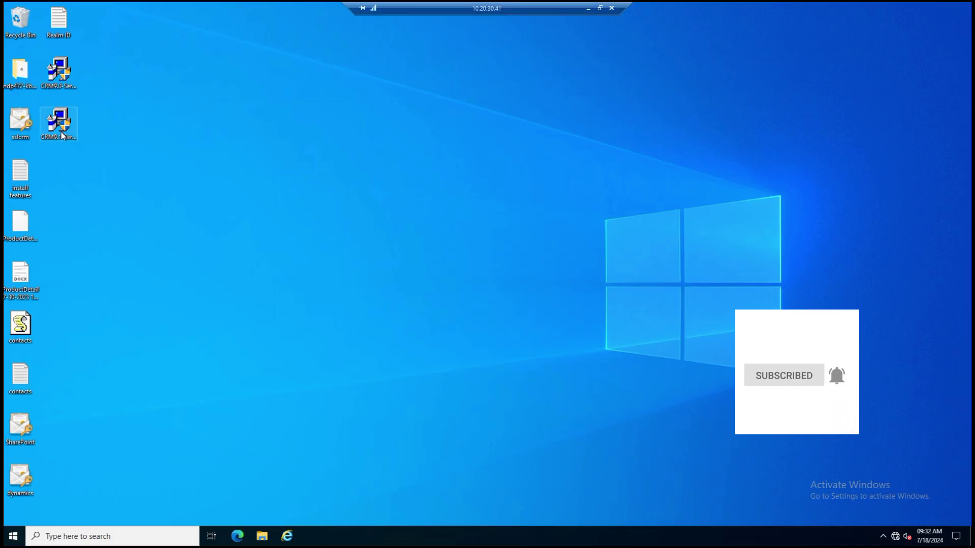
On the remote server, run CRM9.1-Server-KB5040575-ENU-amd64.exe as administrator.
left_click(61, 135)
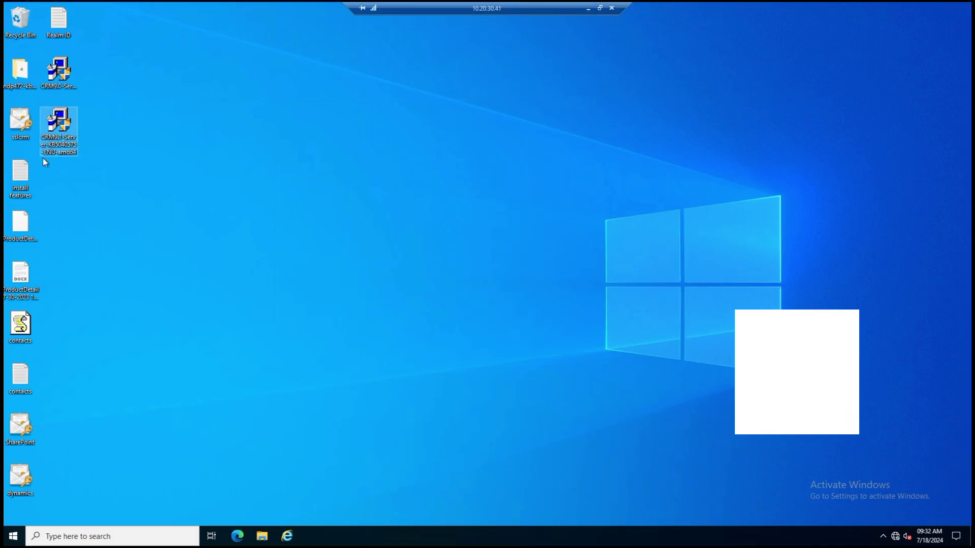
left_click(588, 8)
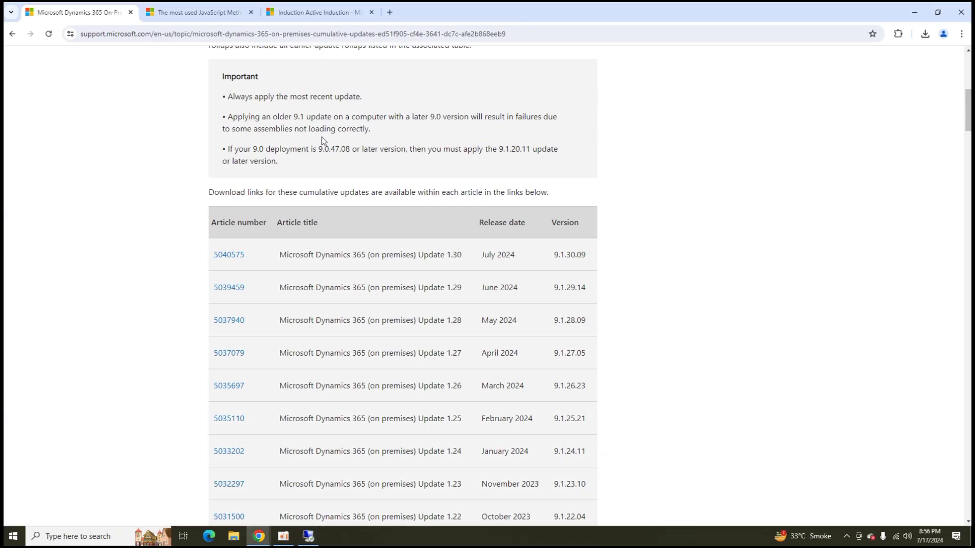
left_click(308, 536)
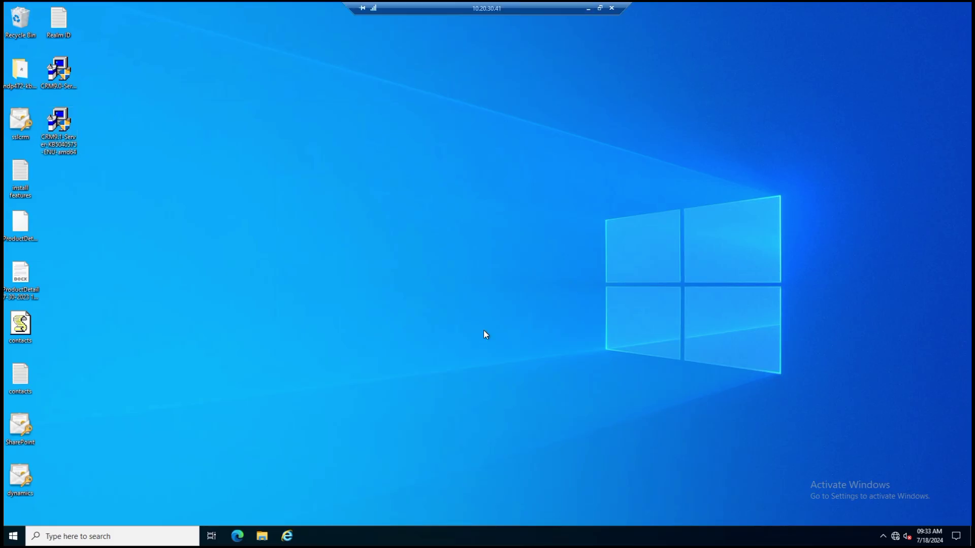
right_click(77, 129)
left_click(109, 147)
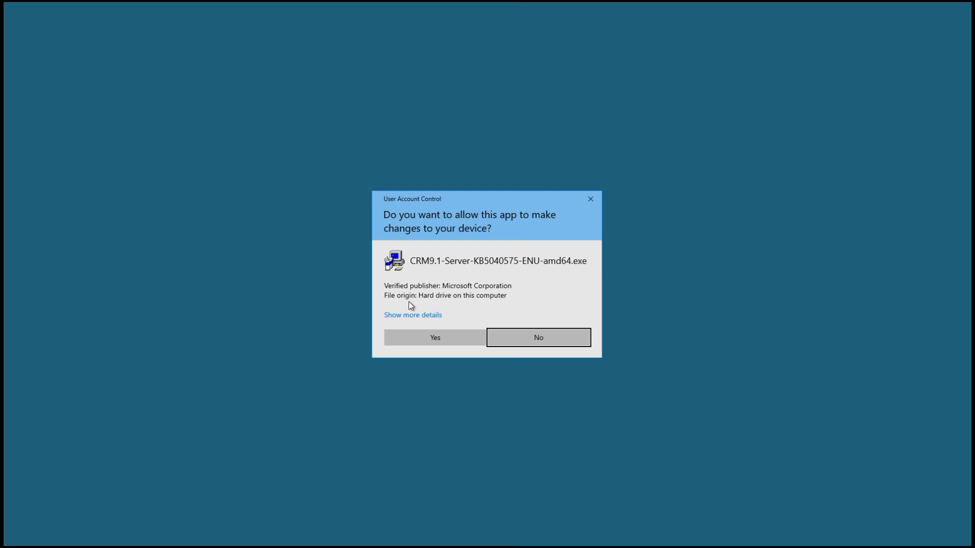
Approve the UAC prompt, accept the license, and install Dynamics 365 Server Update 1.30 (KB5040575).
left_click(425, 336)
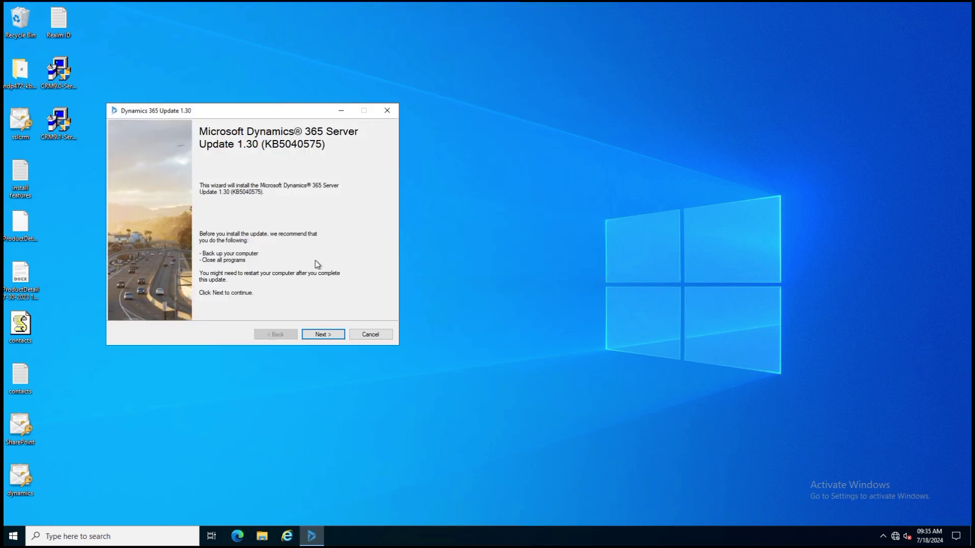
left_click_drag(177, 114, 356, 118)
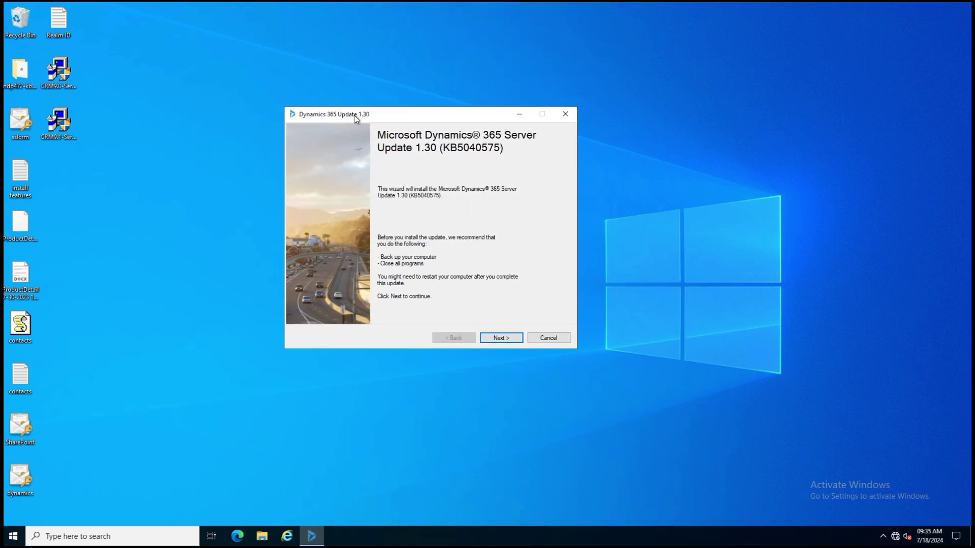
left_click(502, 338)
left_click(346, 303)
left_click(491, 340)
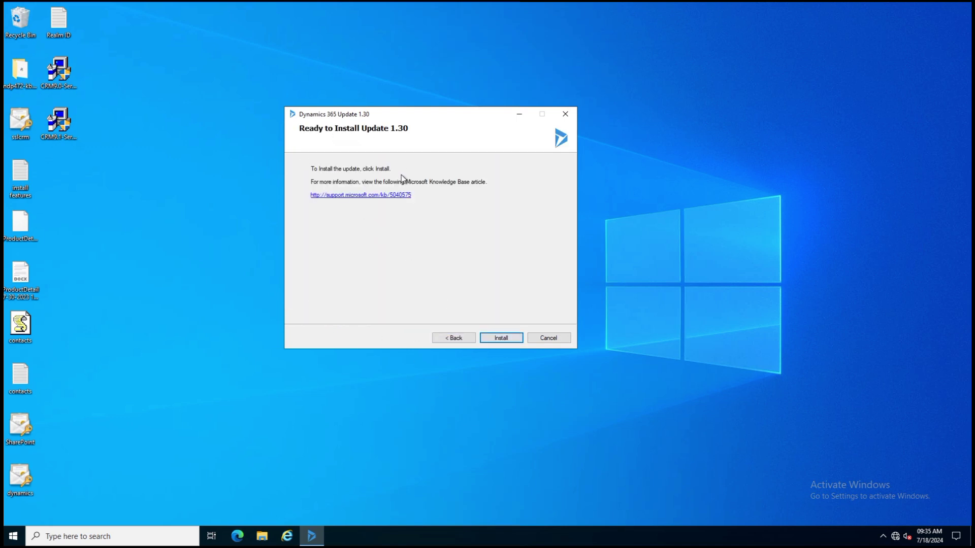
left_click(489, 336)
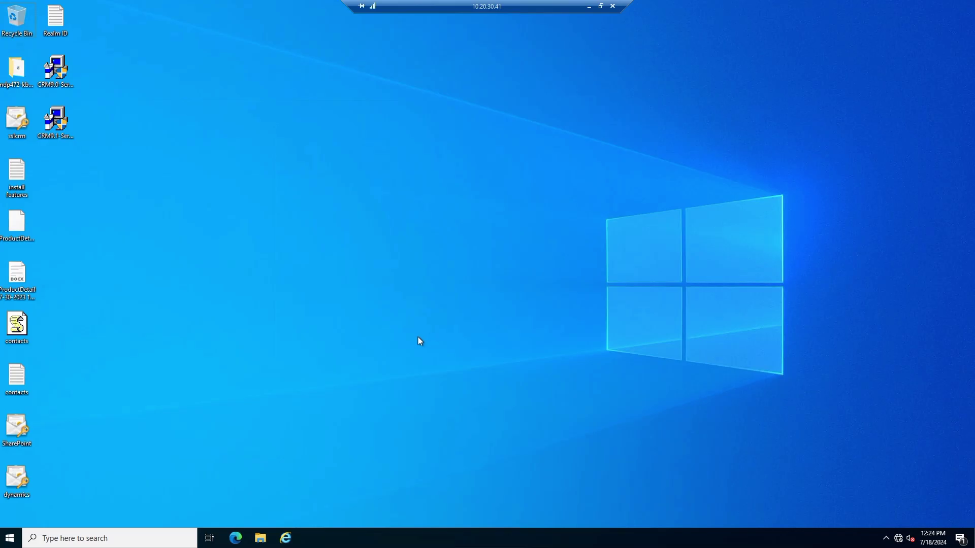
Open Internet Explorer, dismiss its setup prompt, and sign in to the crmapp site with the domain username and password.
left_click(285, 537)
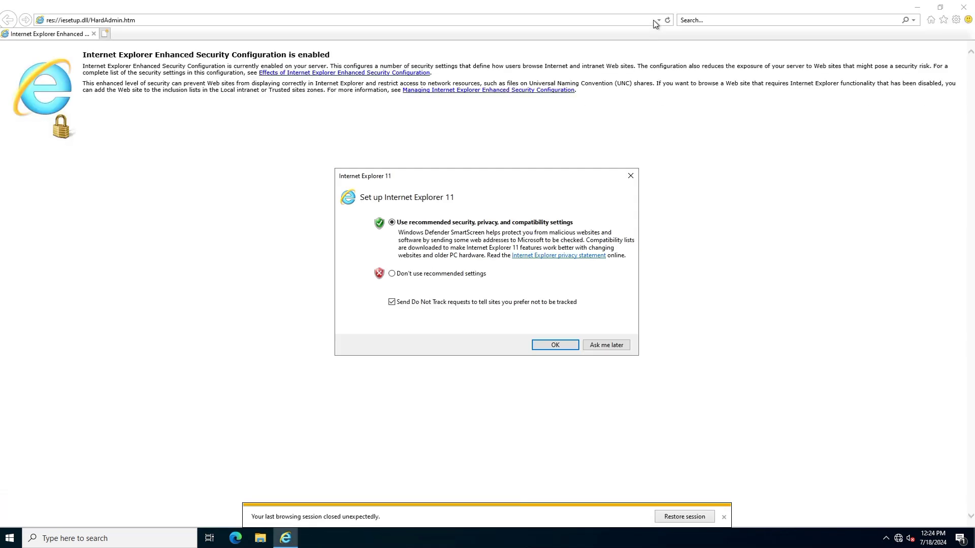
left_click(606, 345)
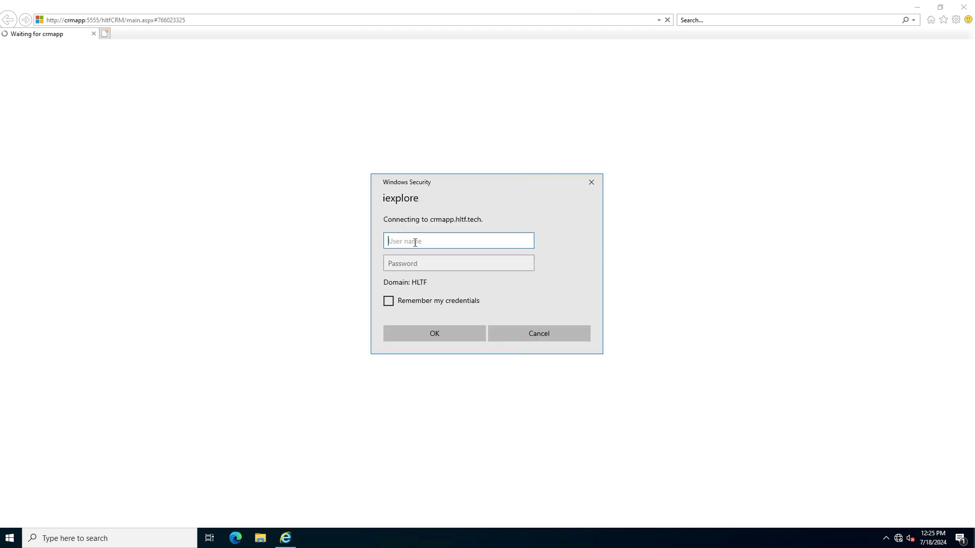
type("sp19adm")
key("Tab")
type("••••••")
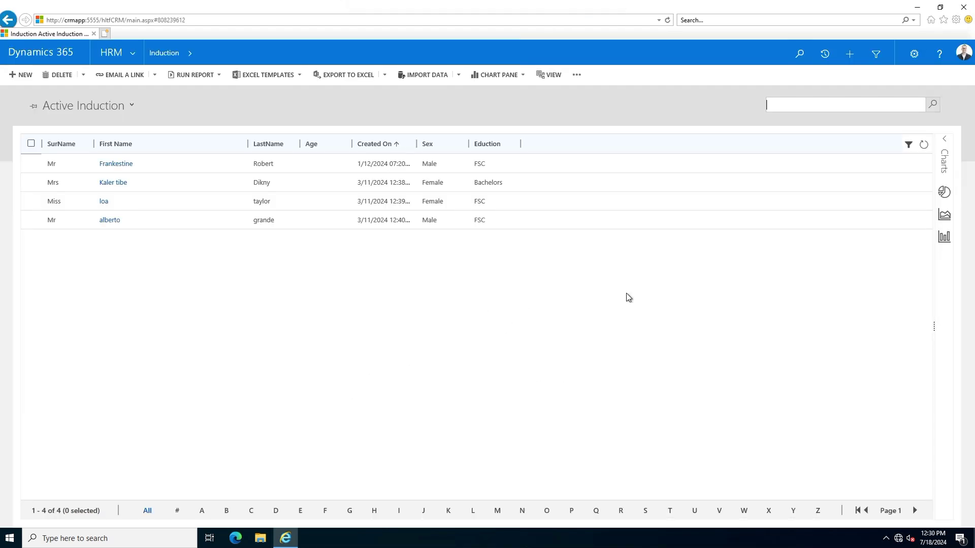
Open About from the settings gear to see Version 2104 (9.1.30.9) on-premises.
left_click(913, 54)
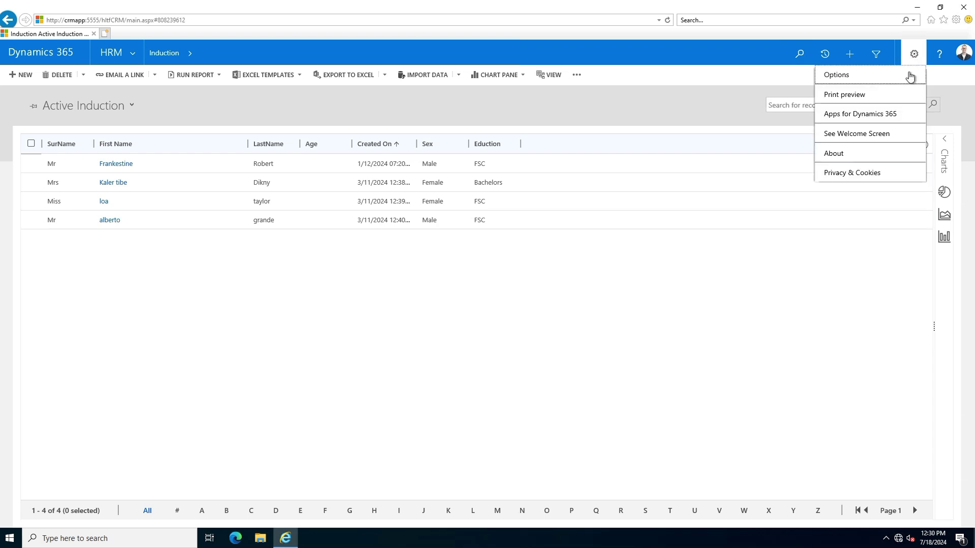
left_click(706, 199)
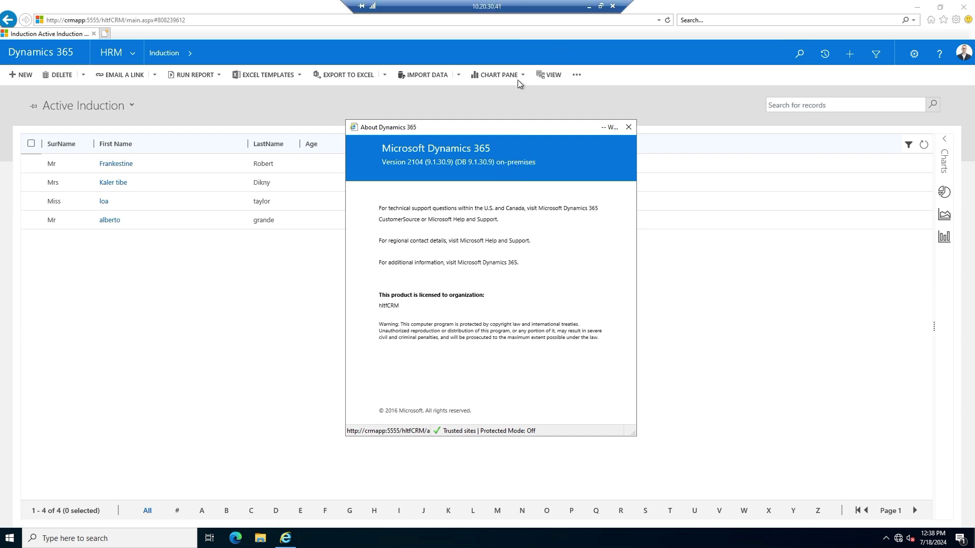
In Chrome's cumulative updates table, highlight 9.1.30.09 and open Update 1.30 article 5040575.
left_click(589, 7)
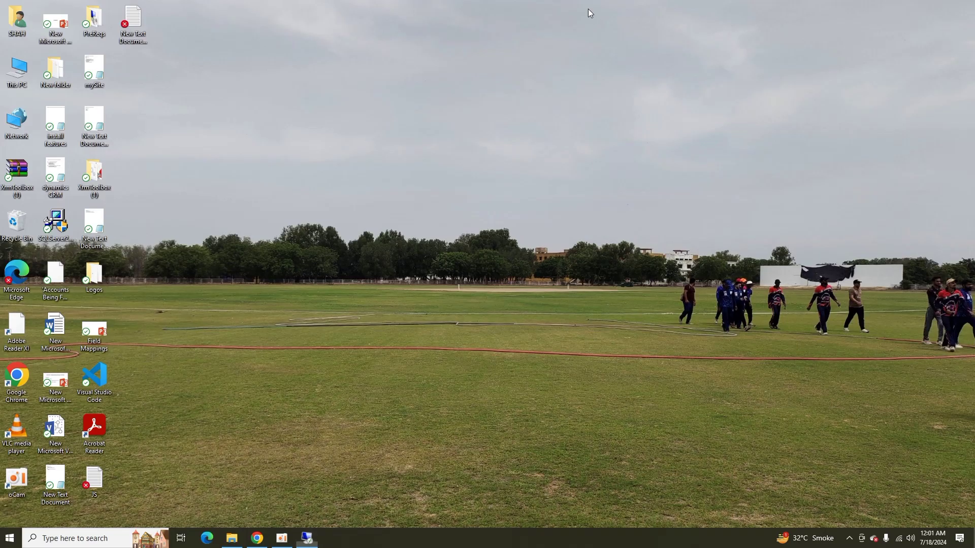
left_click(262, 540)
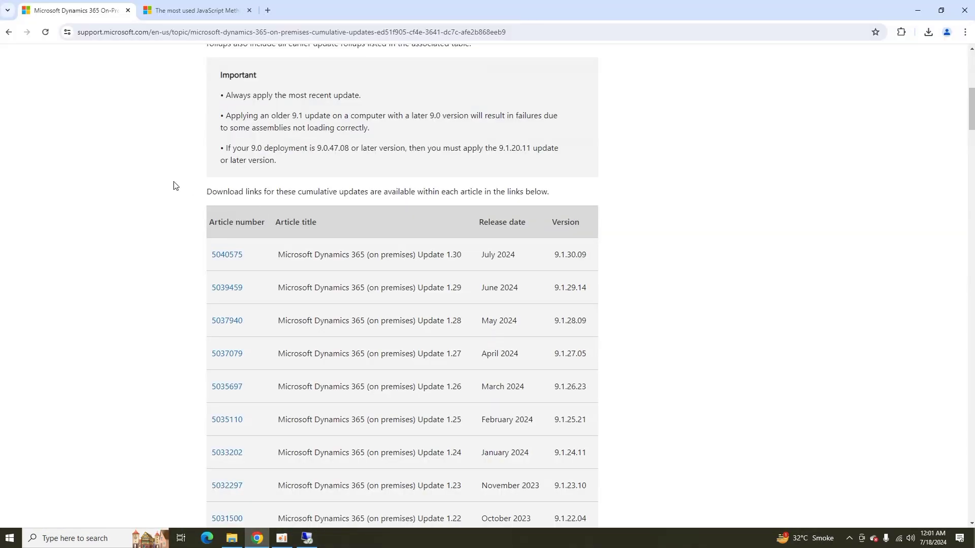
scroll(161, 257, "up", 5)
scroll(161, 256, "up", 3)
scroll(160, 257, "down", 6)
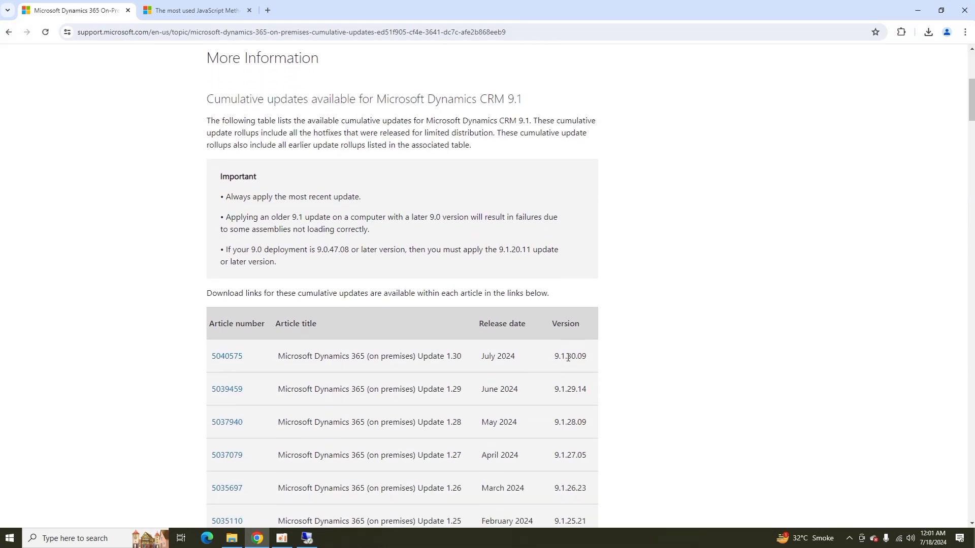
left_click_drag(584, 356, 554, 359)
left_click(226, 362)
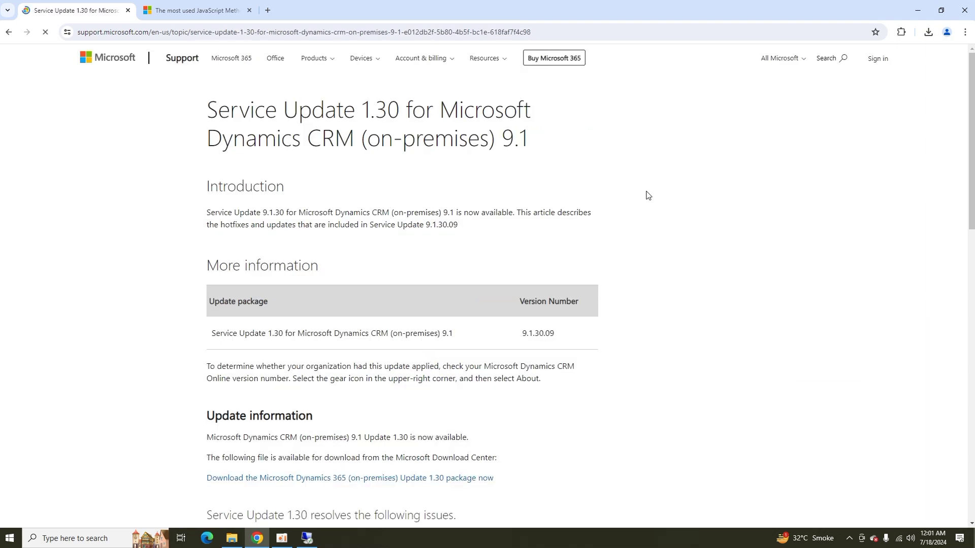
scroll(647, 196, "down", 5)
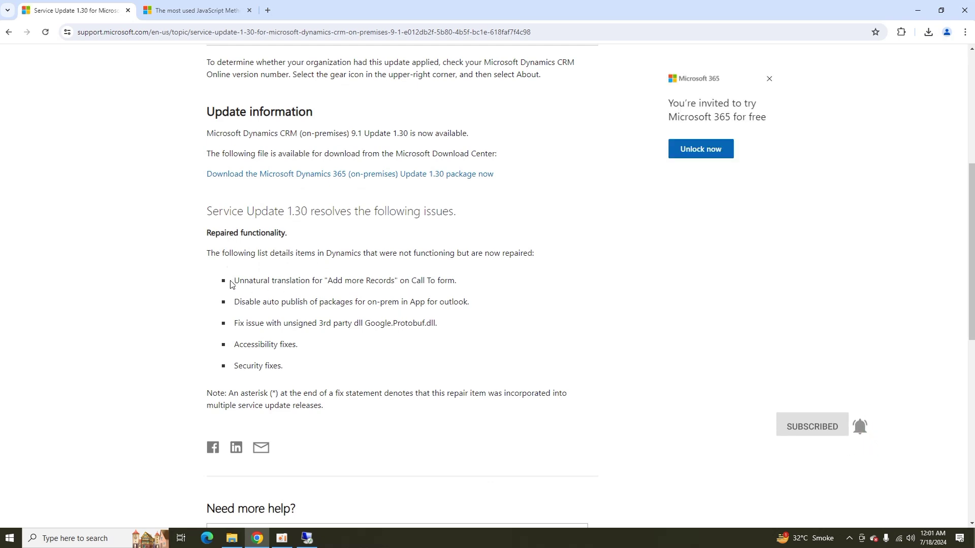
left_click_drag(235, 281, 339, 368)
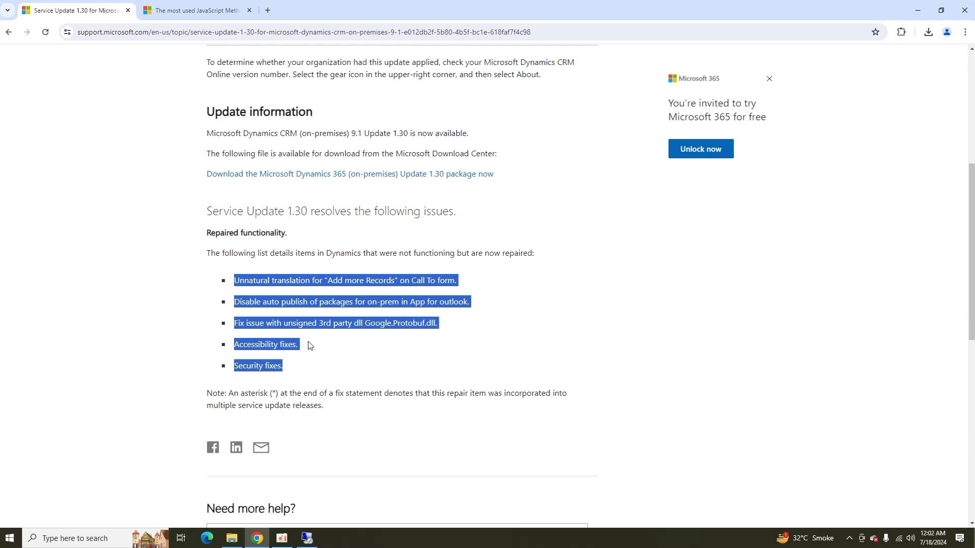
left_click(408, 265)
scroll(408, 265, "up", 6)
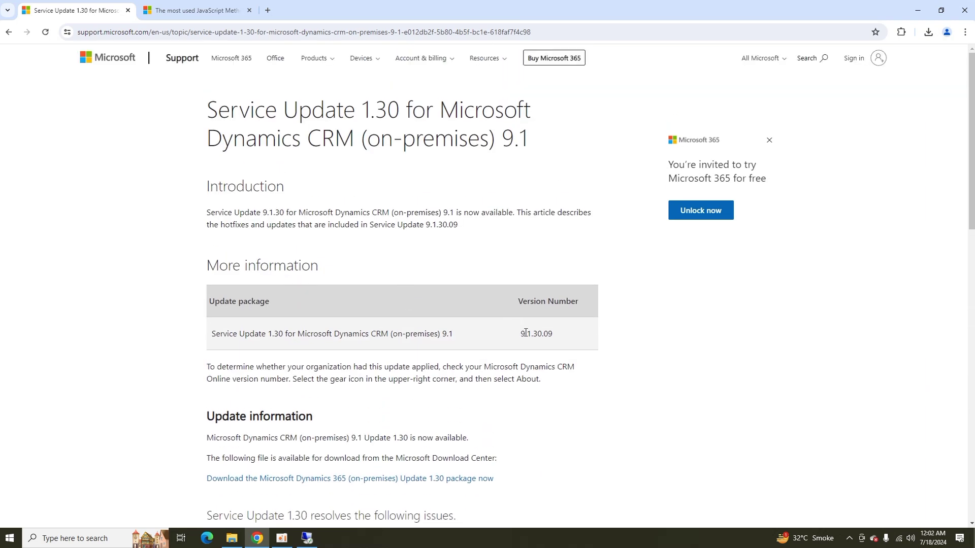
left_click_drag(520, 334, 583, 334)
Return to the remote server session, where About shows version 9.1.30.9.
left_click(307, 539)
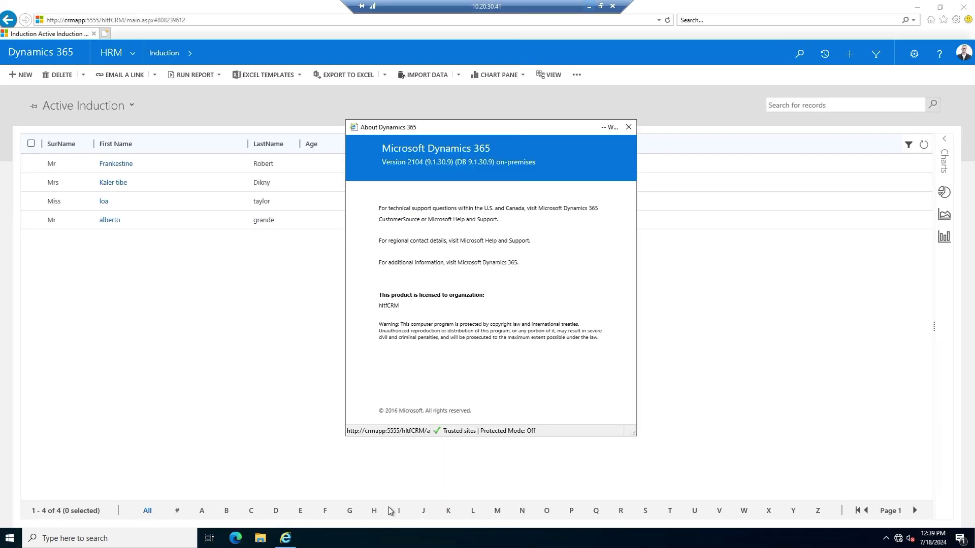